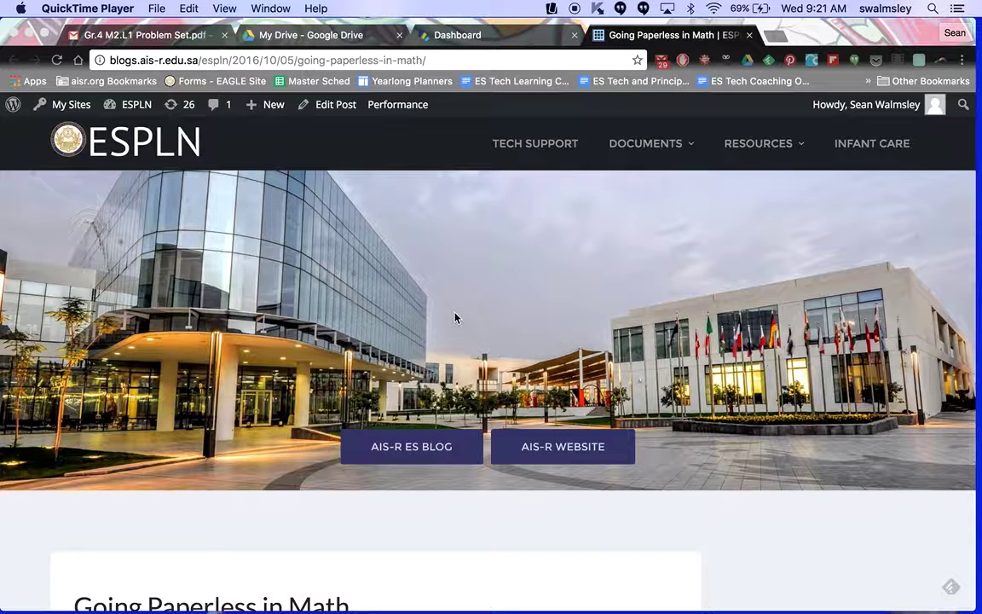
Step: Read through the Going Paperless in Math post, from its introduction to the six outlined steps
scroll(454, 317, "down", 5)
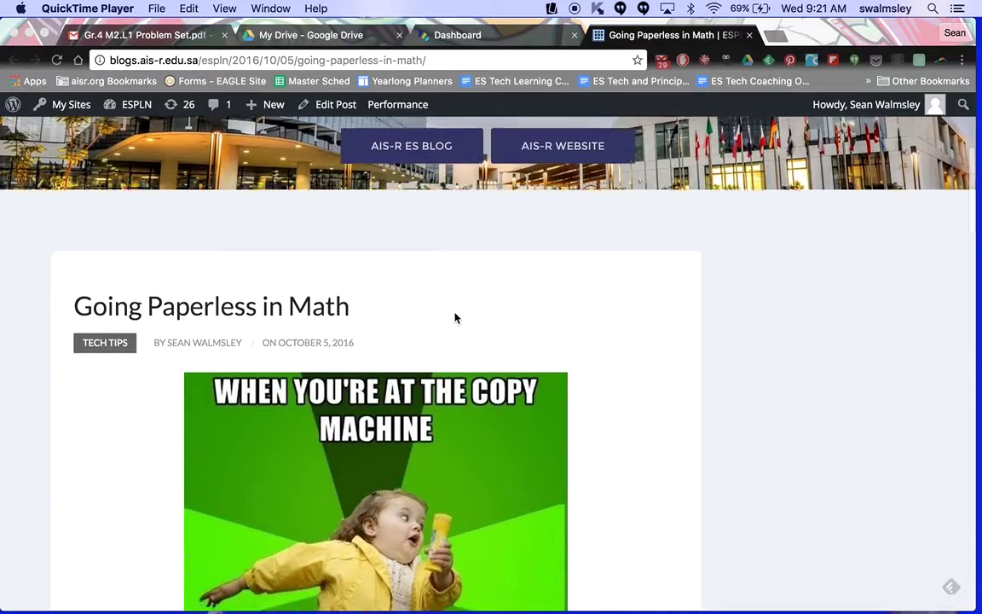
scroll(455, 317, "down", 1)
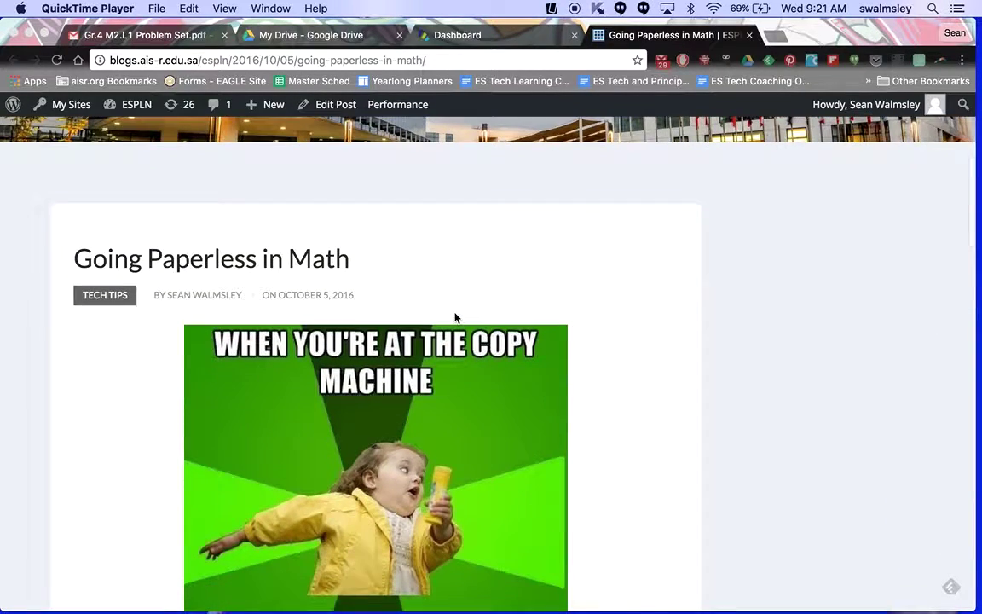
scroll(621, 445, "down", 3)
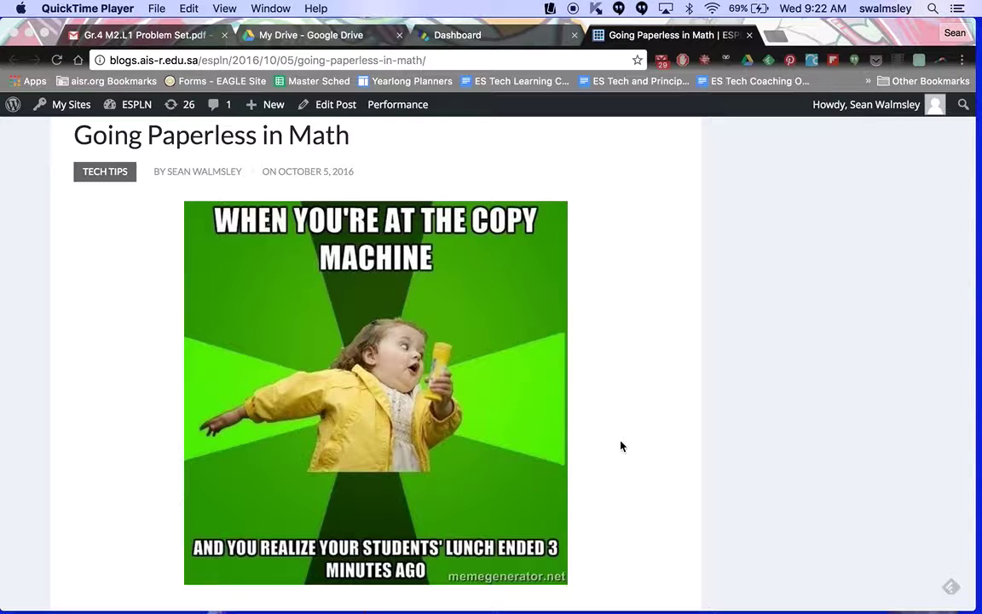
scroll(620, 445, "down", 5)
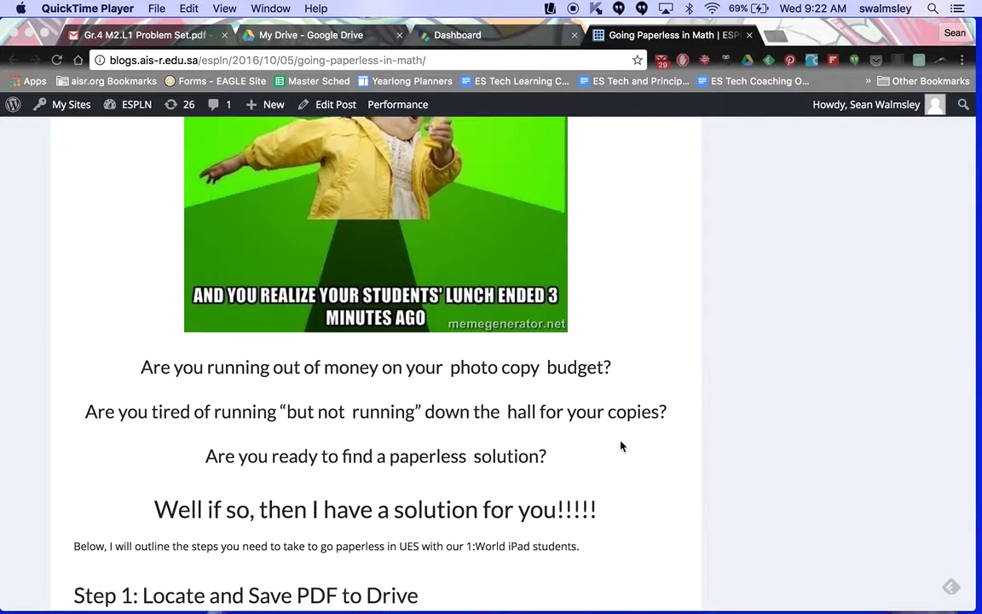
scroll(620, 445, "down", 1)
scroll(620, 445, "down", 1)
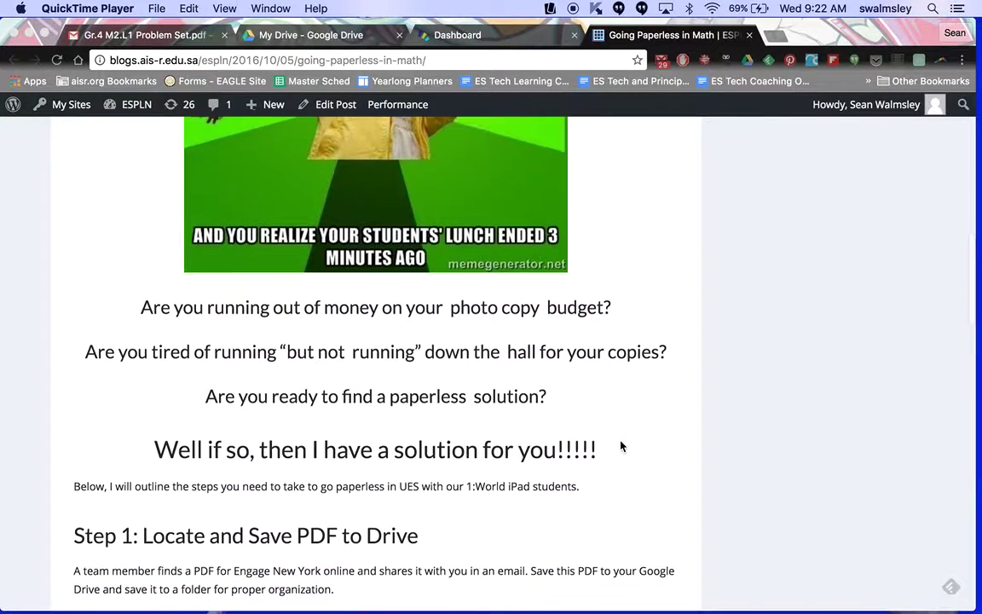
scroll(621, 445, "down", 1)
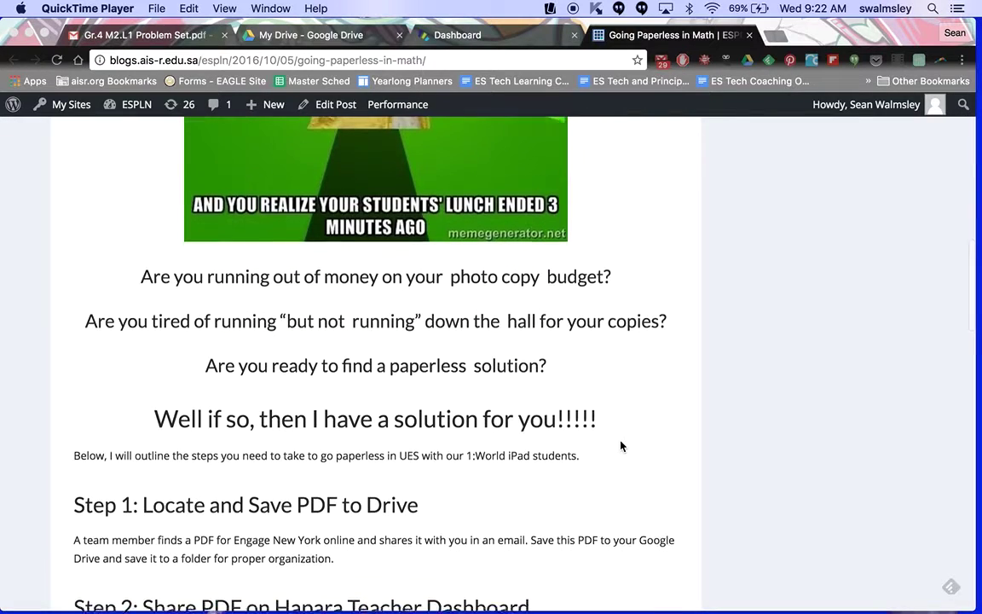
scroll(620, 445, "down", 1)
scroll(620, 445, "down", 3)
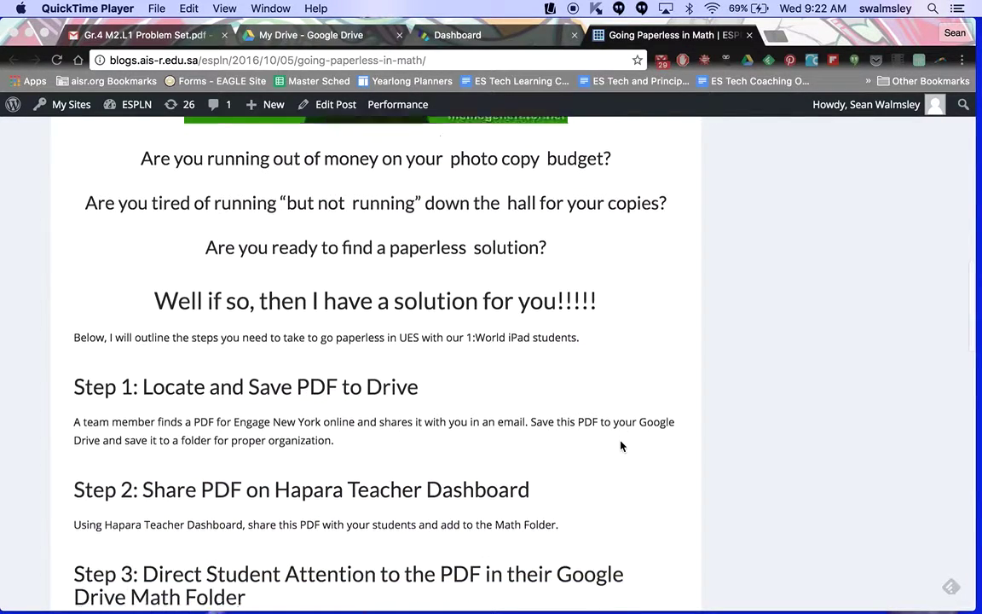
scroll(620, 445, "down", 4)
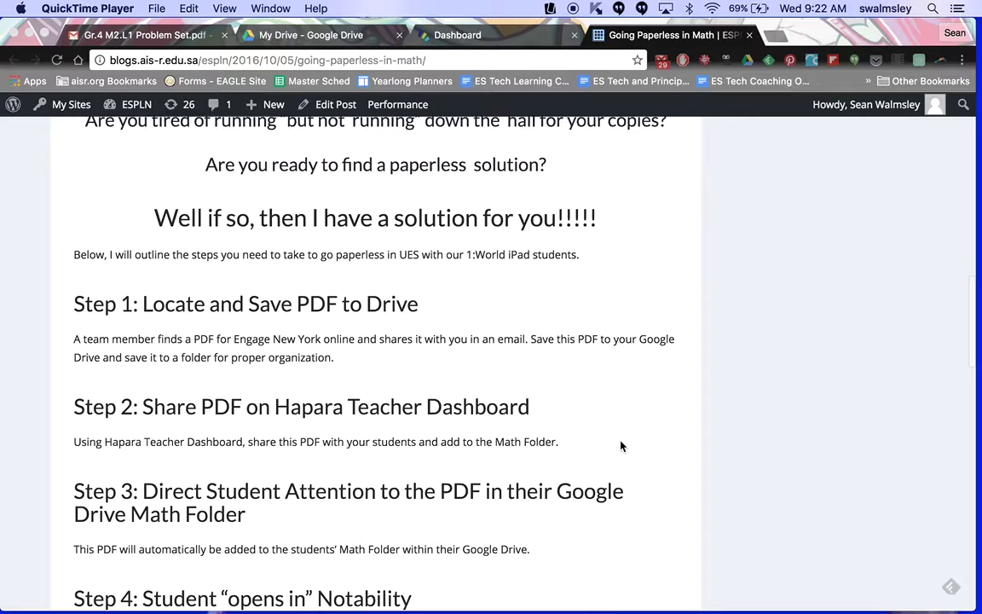
scroll(621, 445, "down", 4)
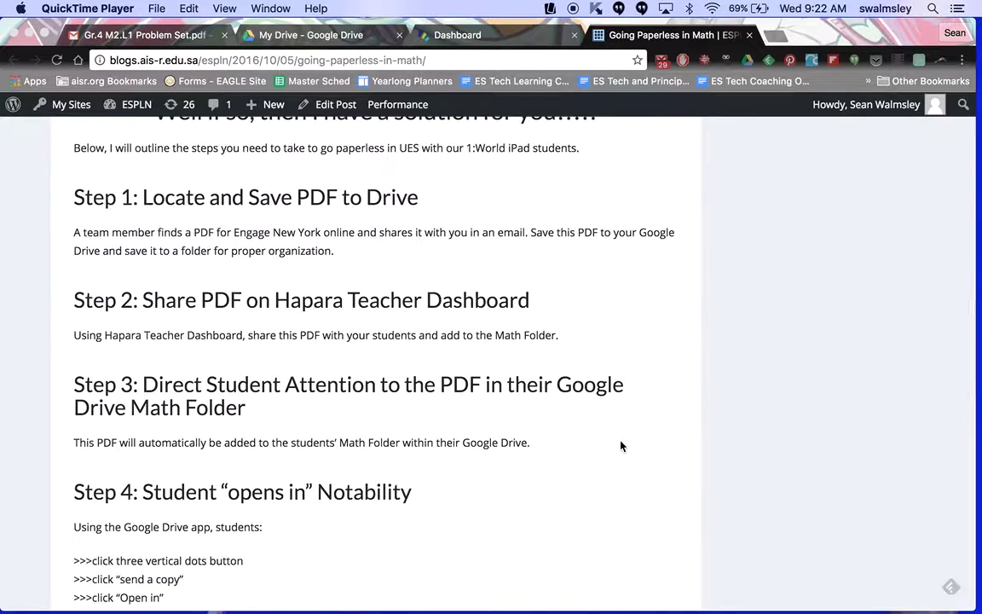
scroll(620, 445, "down", 12)
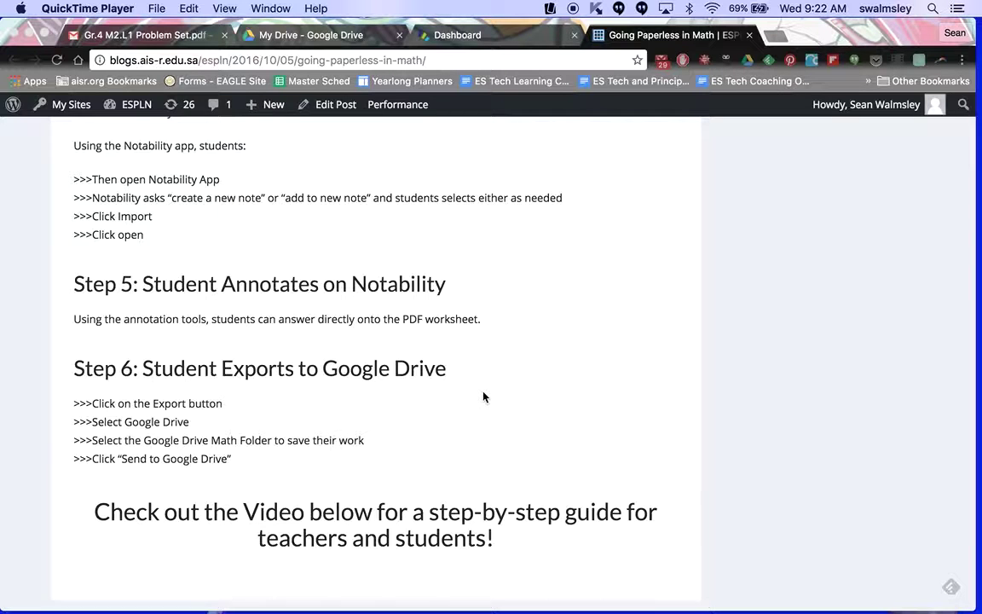
scroll(483, 396, "up", 15)
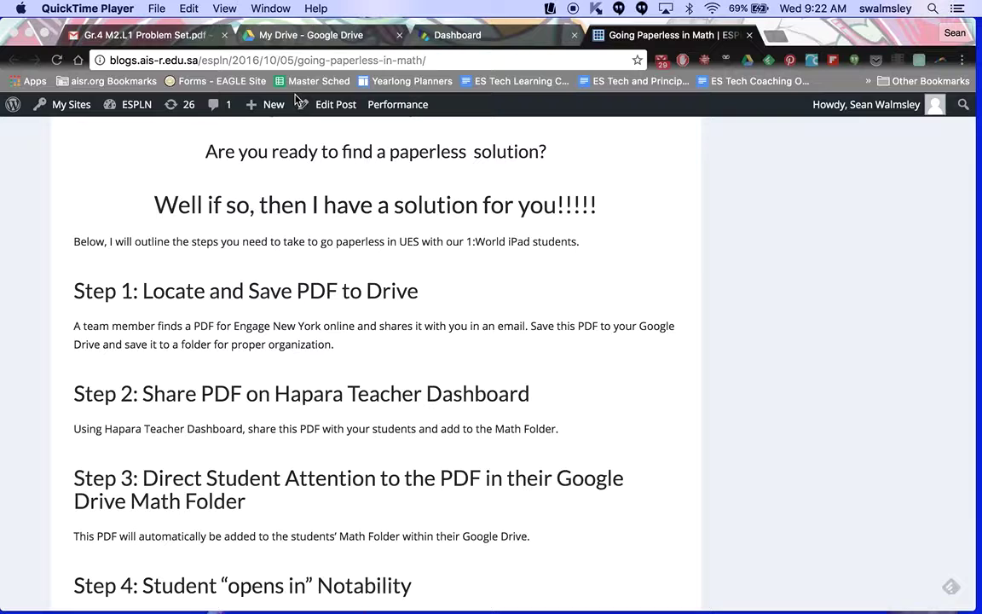
Step: Open the shared Gr.4 M2.L1 Problem Set.pdf from the e-mail and add it to My Drive
left_click(132, 38)
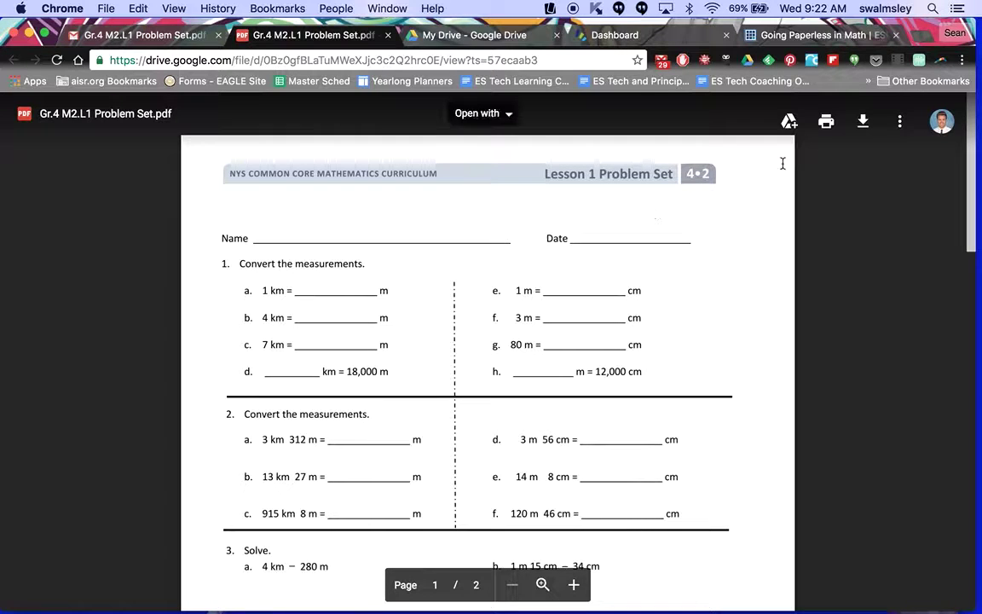
left_click(789, 125)
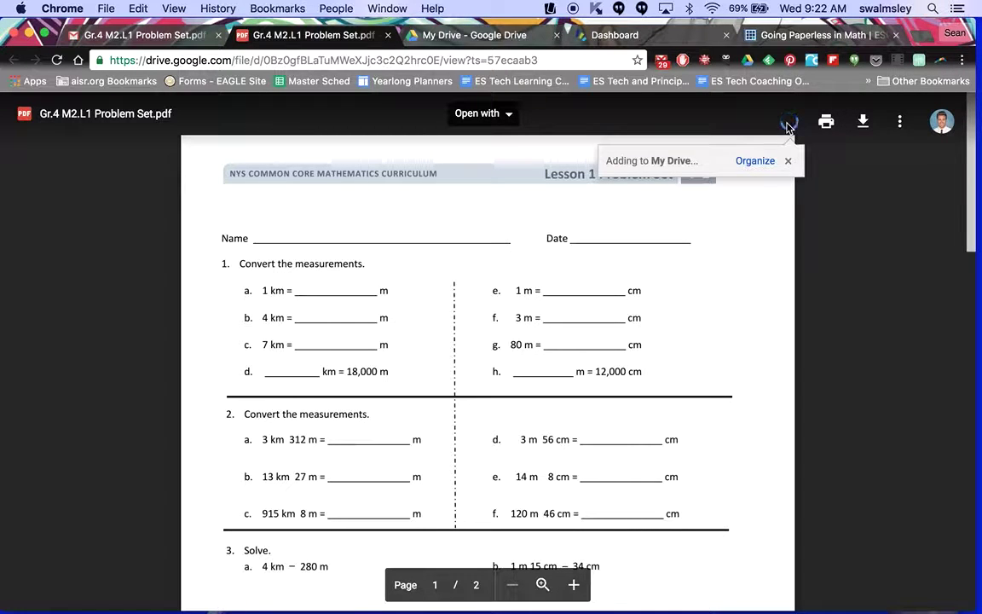
Step: Create a folder named Math in My Drive and move the problem set PDF into it, accepting the folder's sharing
left_click(752, 161)
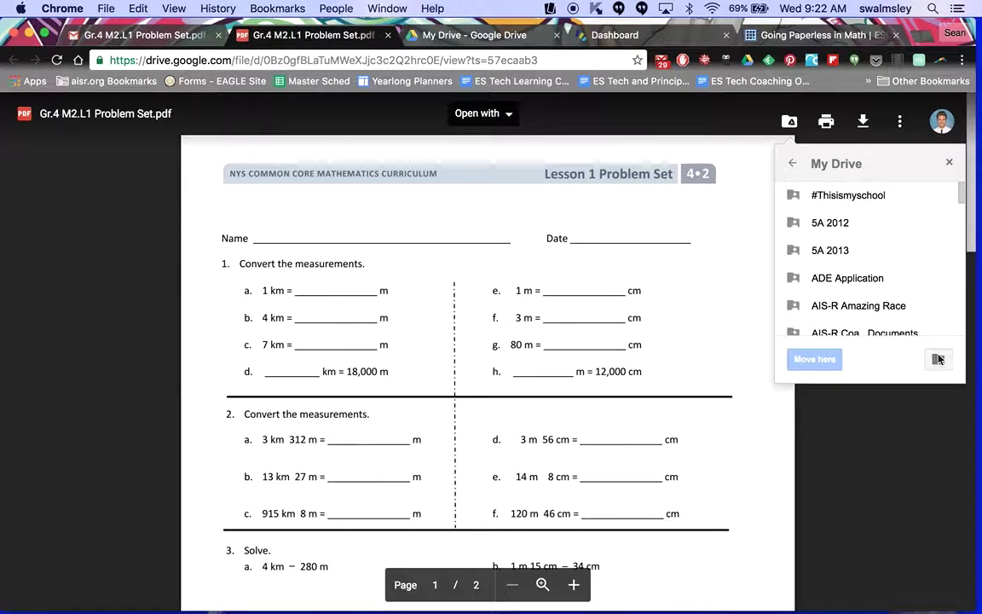
left_click(938, 359)
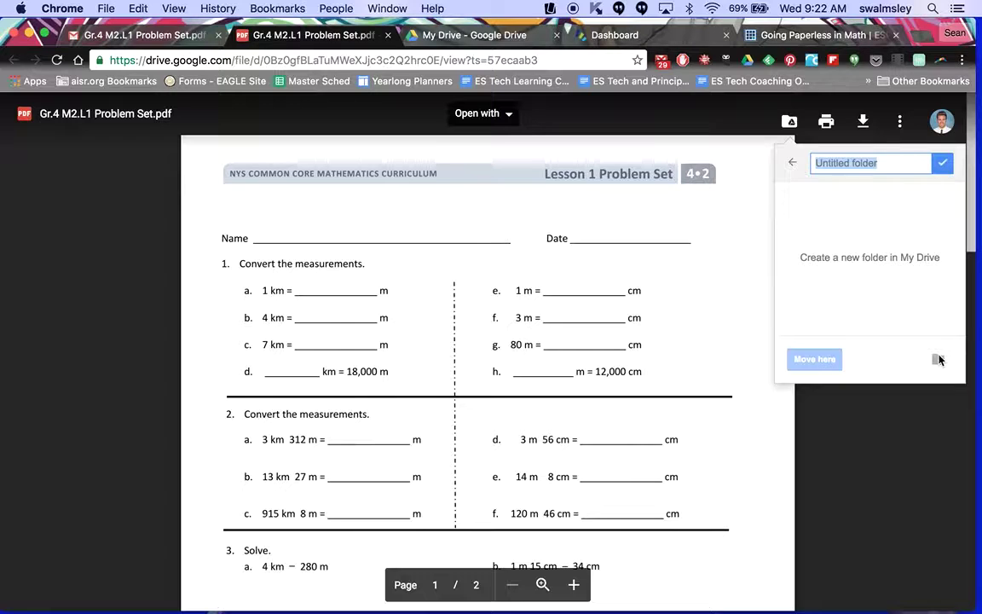
type("Math")
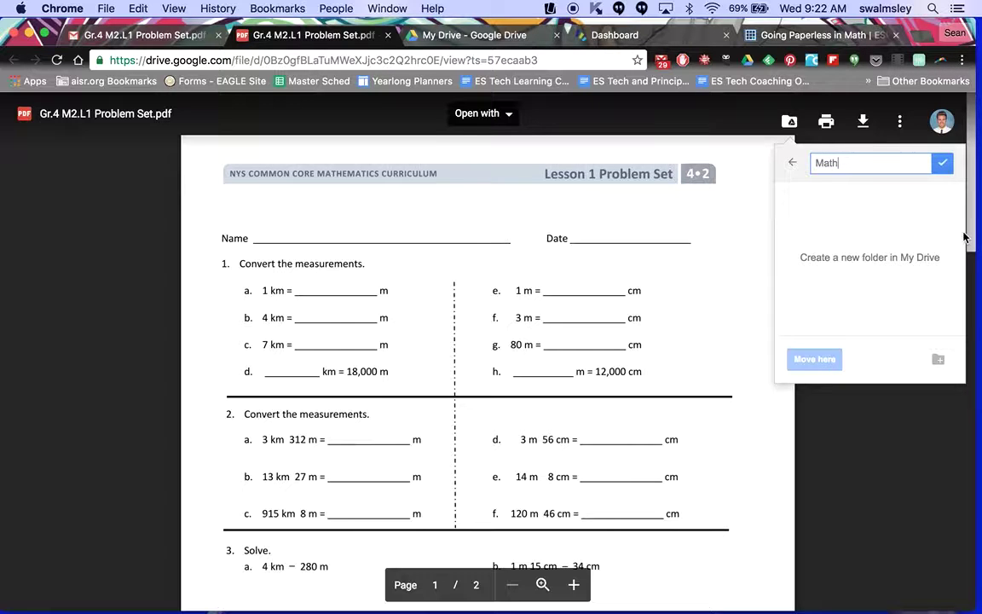
left_click(943, 165)
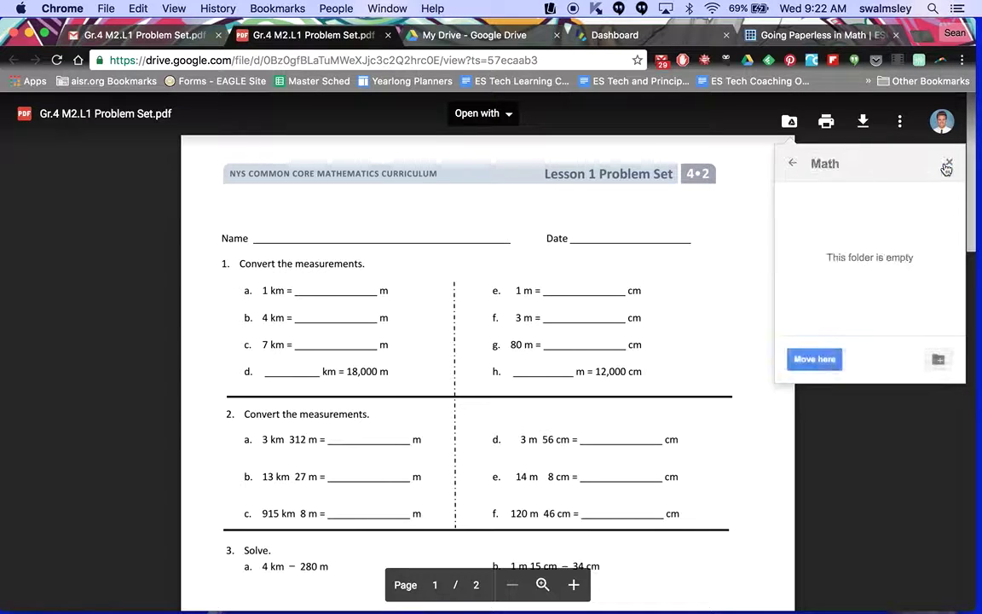
left_click(814, 359)
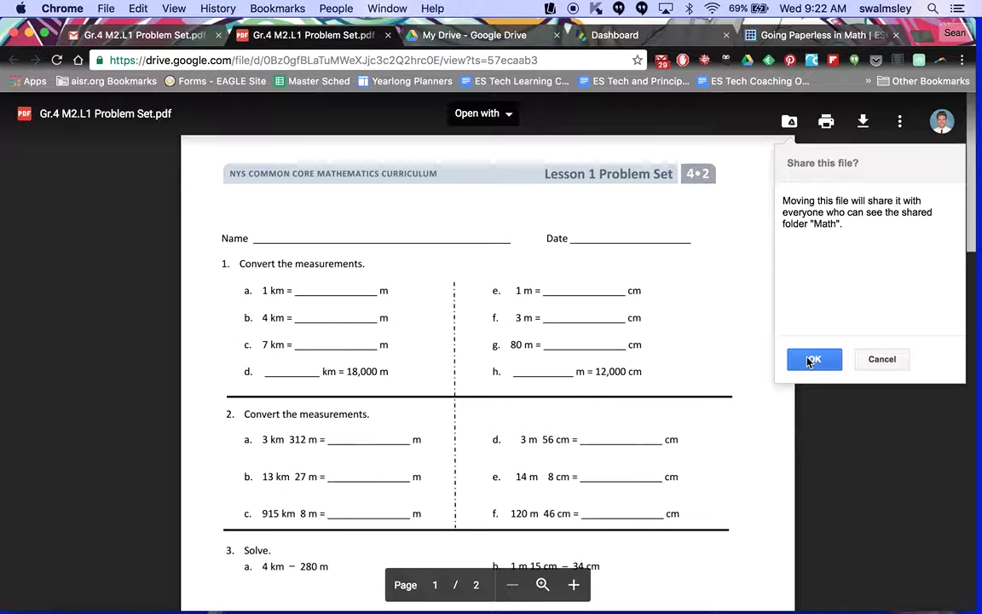
left_click(811, 359)
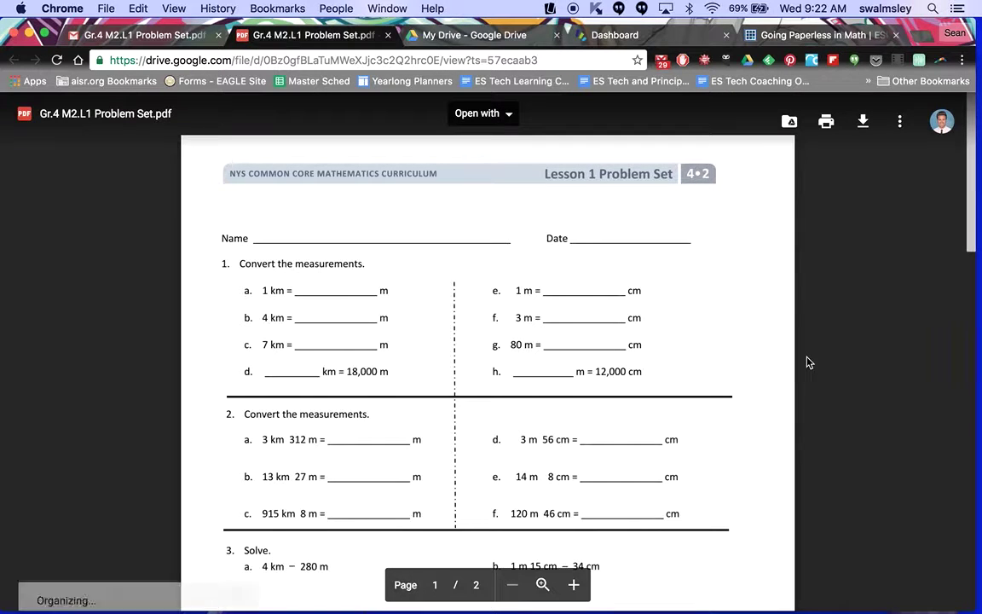
Step: Search Google Drive for "math" and restrict the search to the Folders type
left_click(460, 39)
left_click(244, 117)
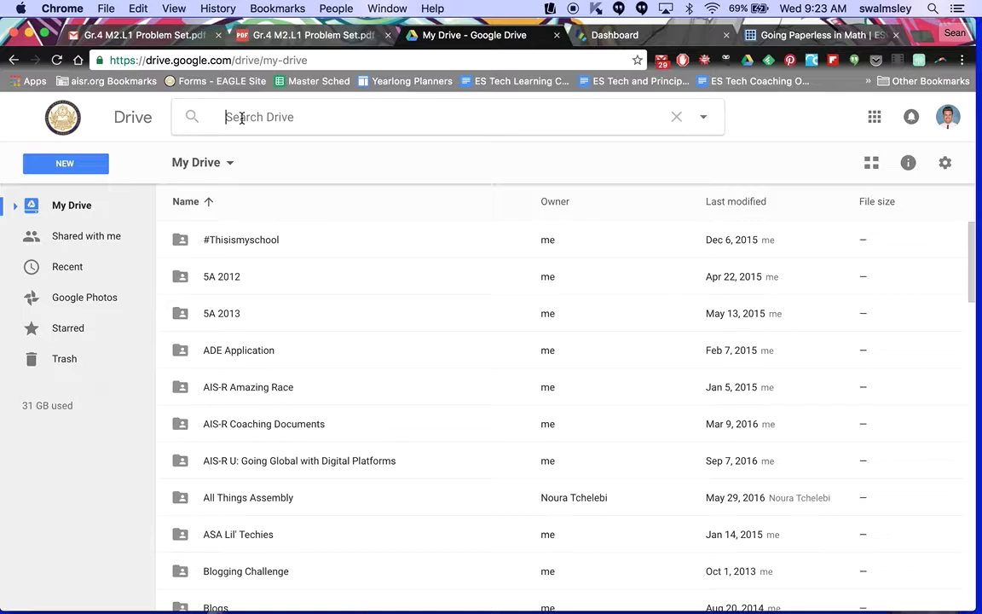
type("math")
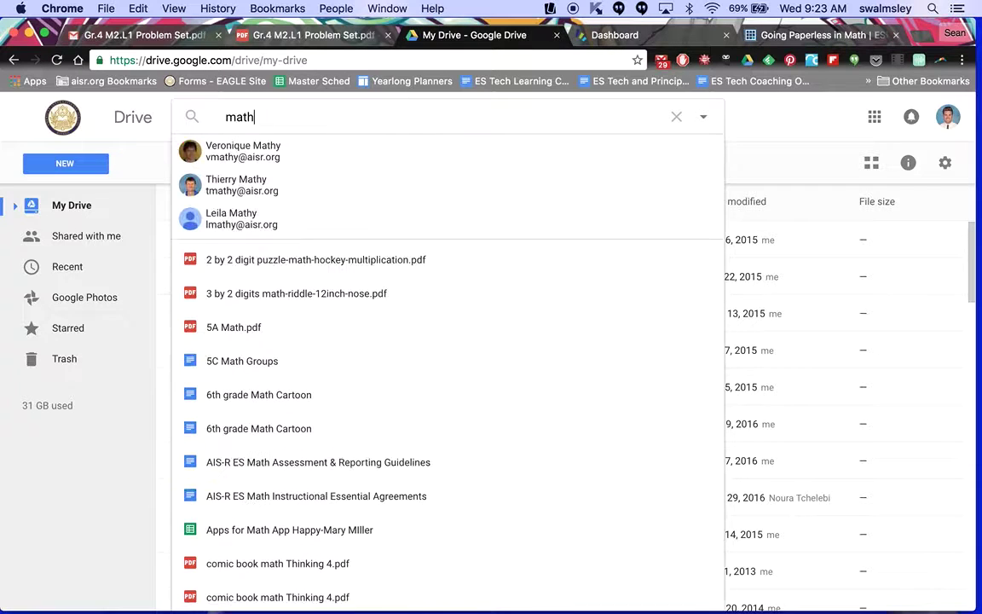
key("Return")
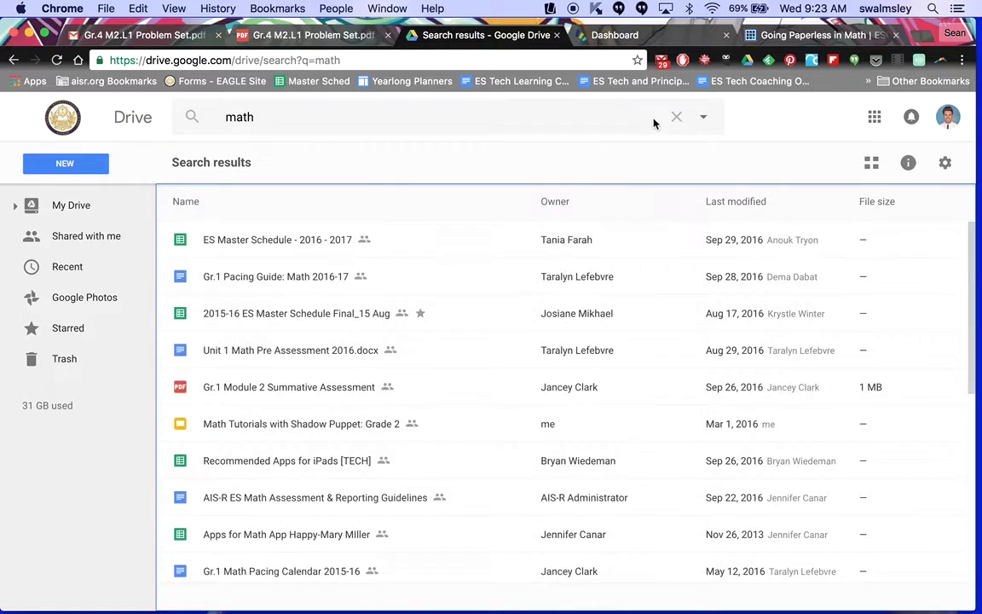
left_click(704, 121)
left_click(365, 201)
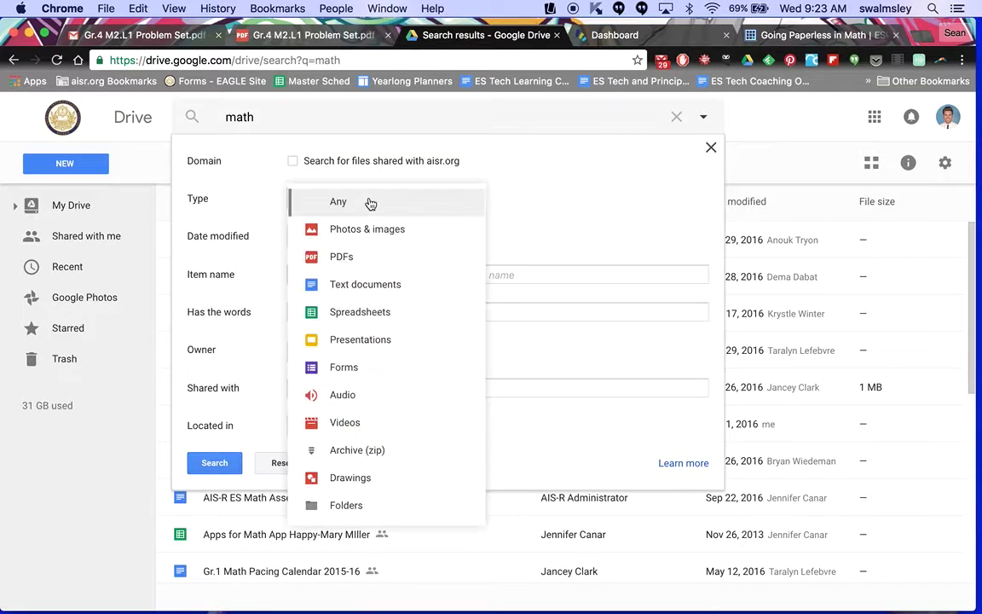
left_click(342, 508)
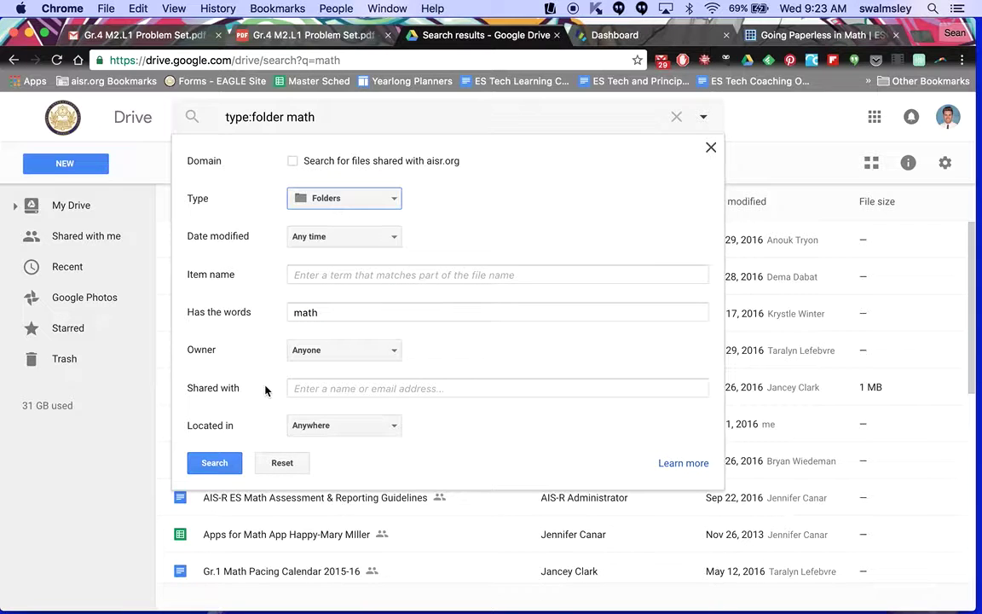
left_click(217, 464)
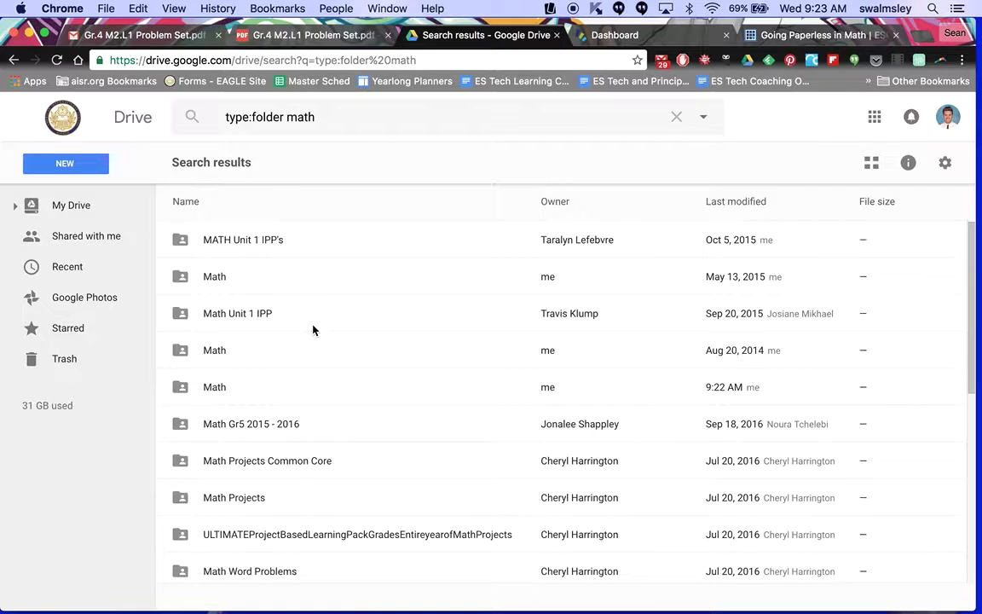
Step: Sort the found folders by last modified and open the newest Math folder
left_click(746, 209)
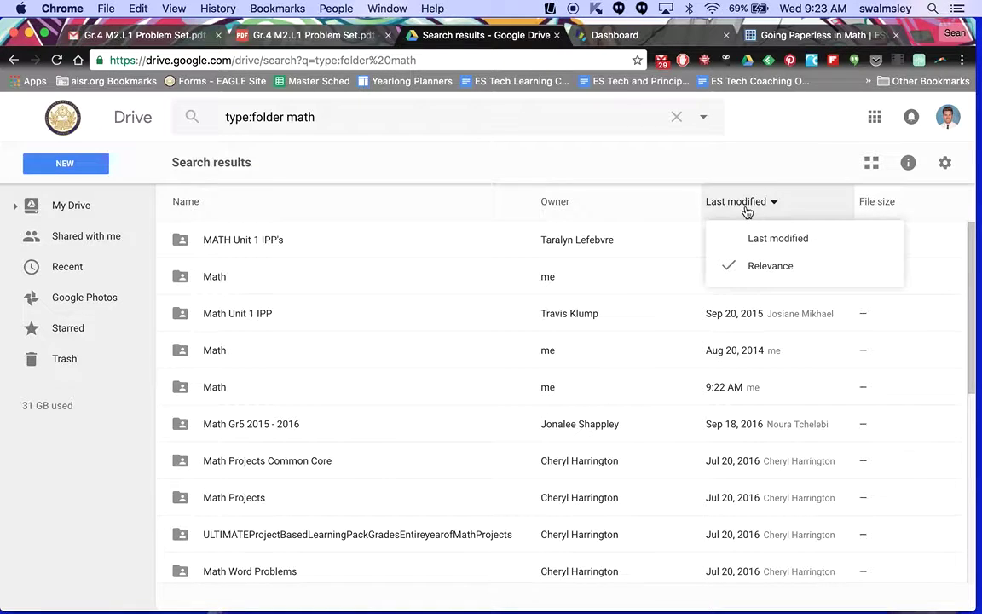
left_click(761, 238)
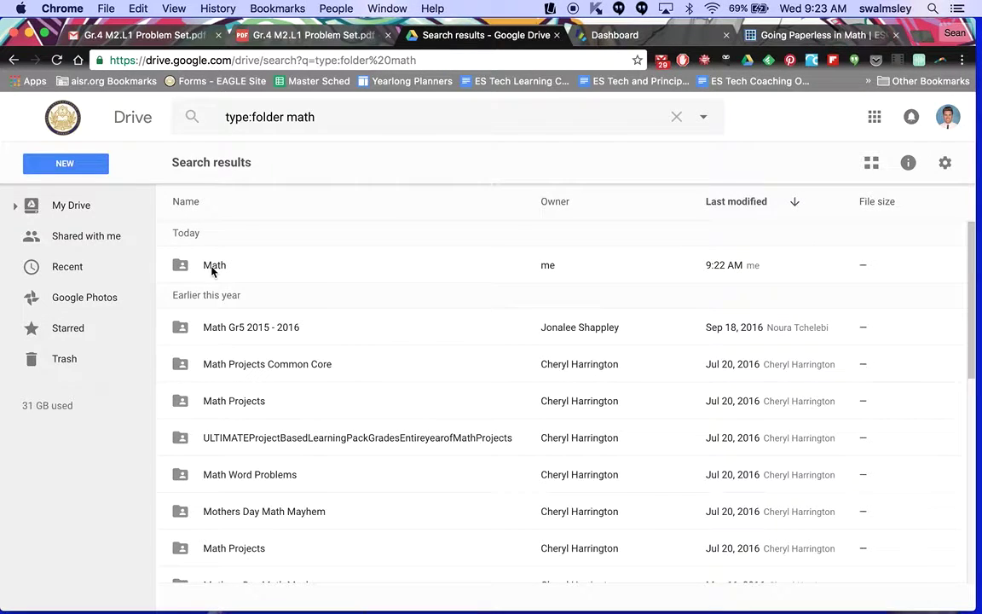
double_click(213, 271)
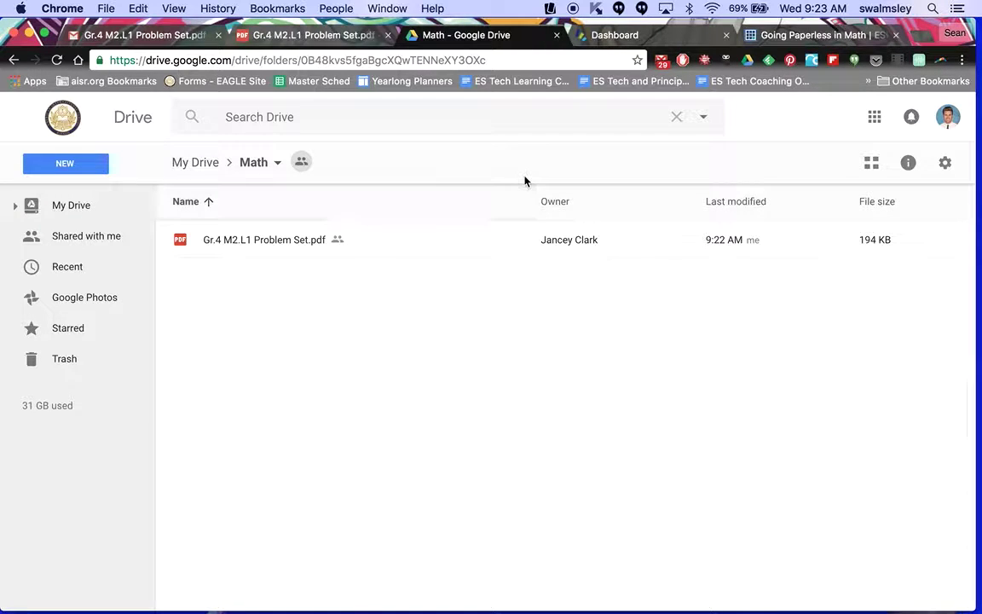
Step: Switch to Hapara Teacher Dashboard and look over the student document tiles of the G5 STEM class
left_click(630, 34)
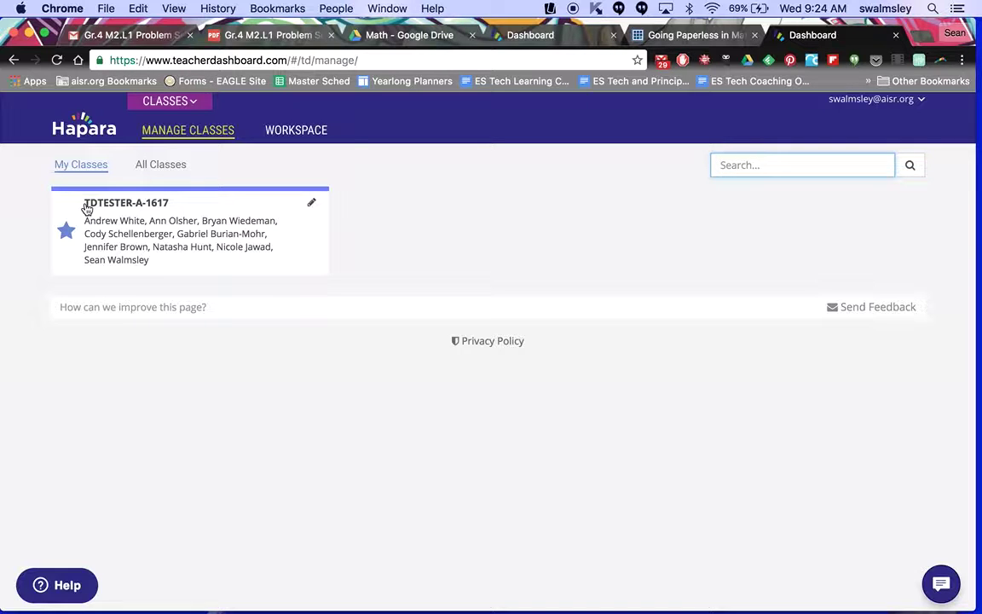
left_click(525, 38)
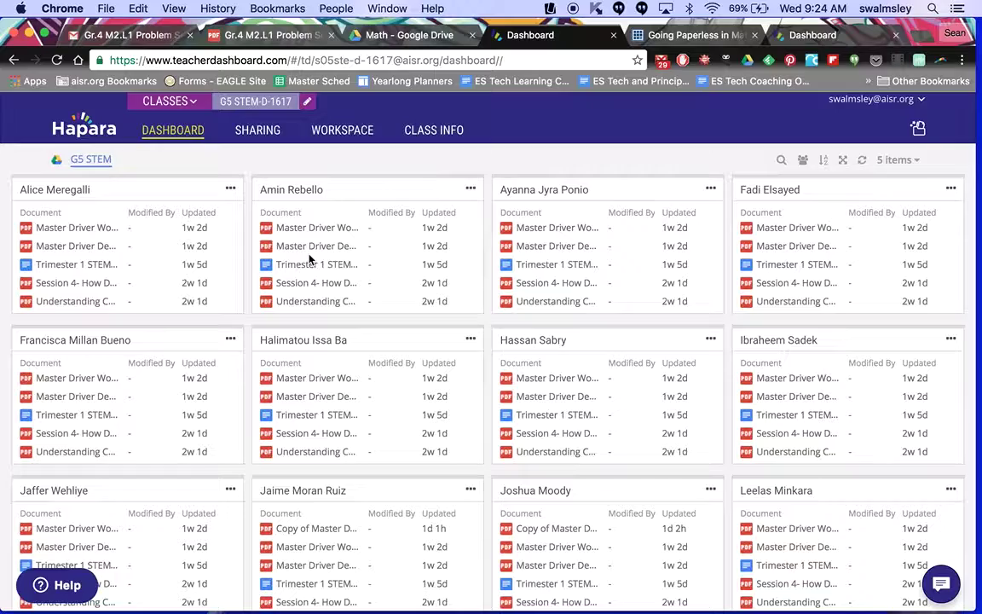
scroll(386, 282, "down", 5)
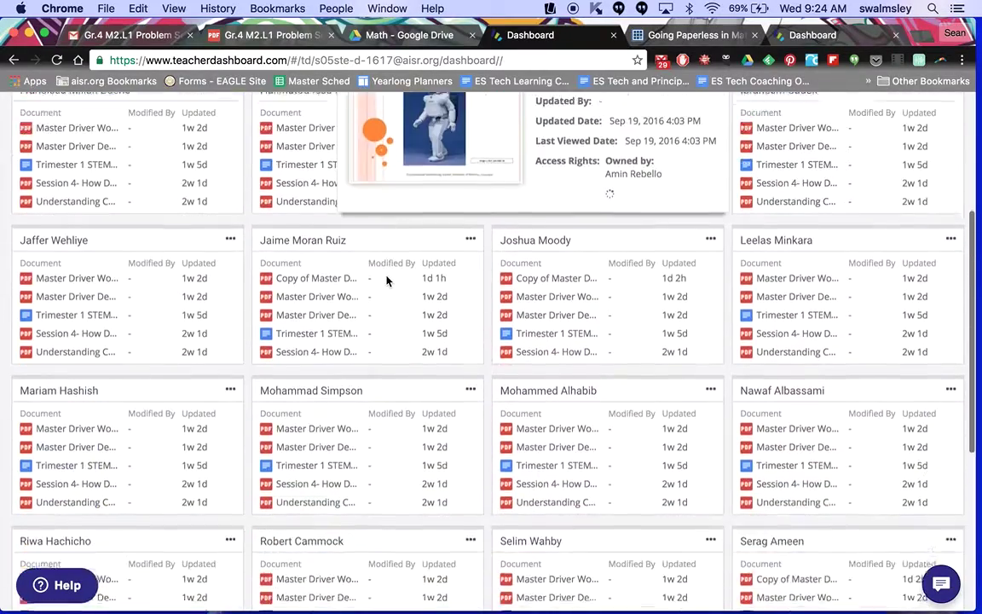
scroll(386, 281, "down", 3)
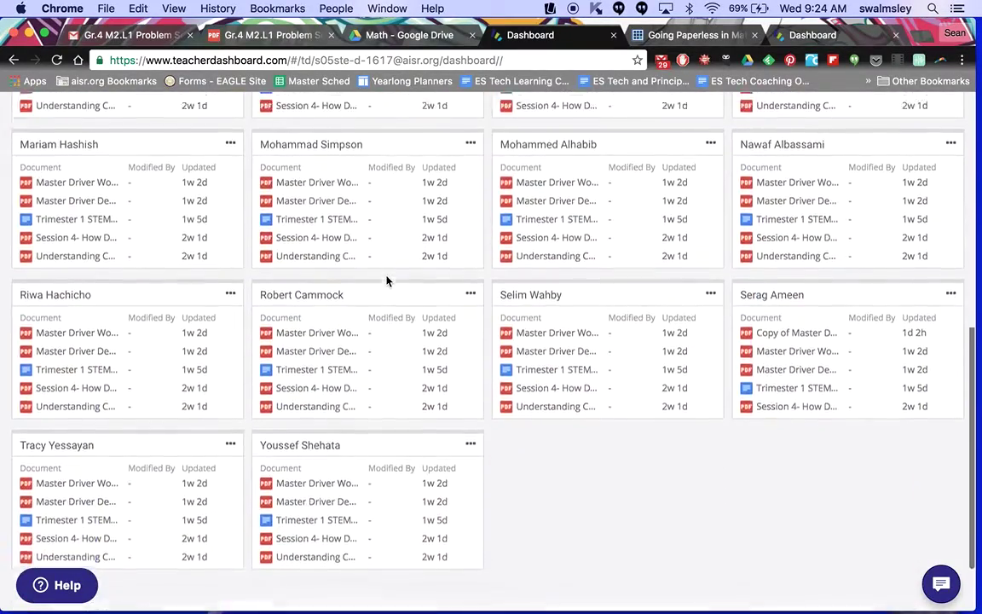
scroll(386, 281, "up", 5)
scroll(386, 282, "up", 3)
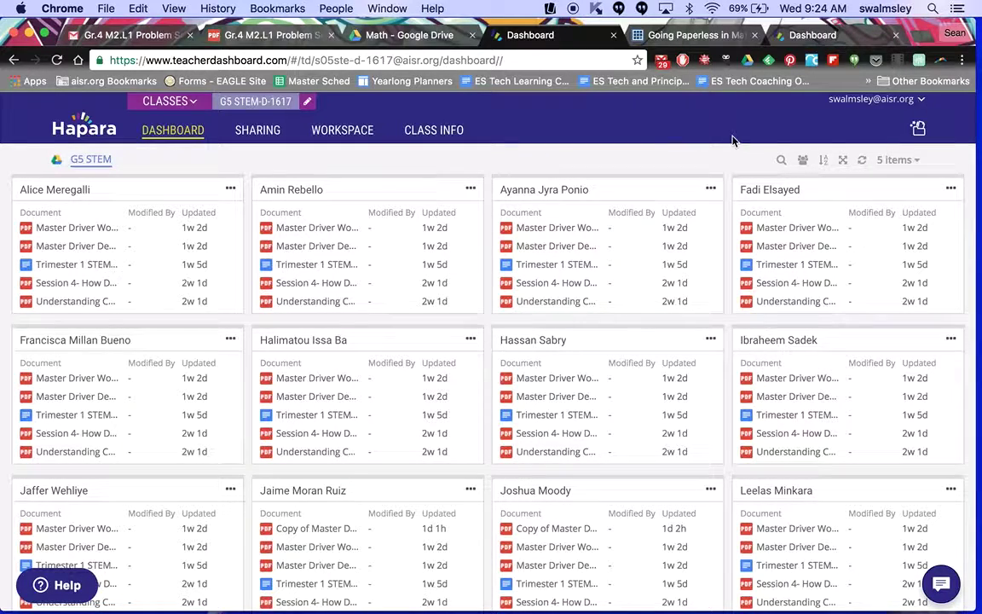
Step: Start a Smart Share and add Gr.4 M2.L1 Problem Set.pdf from the Math folder in Google Drive
left_click(918, 130)
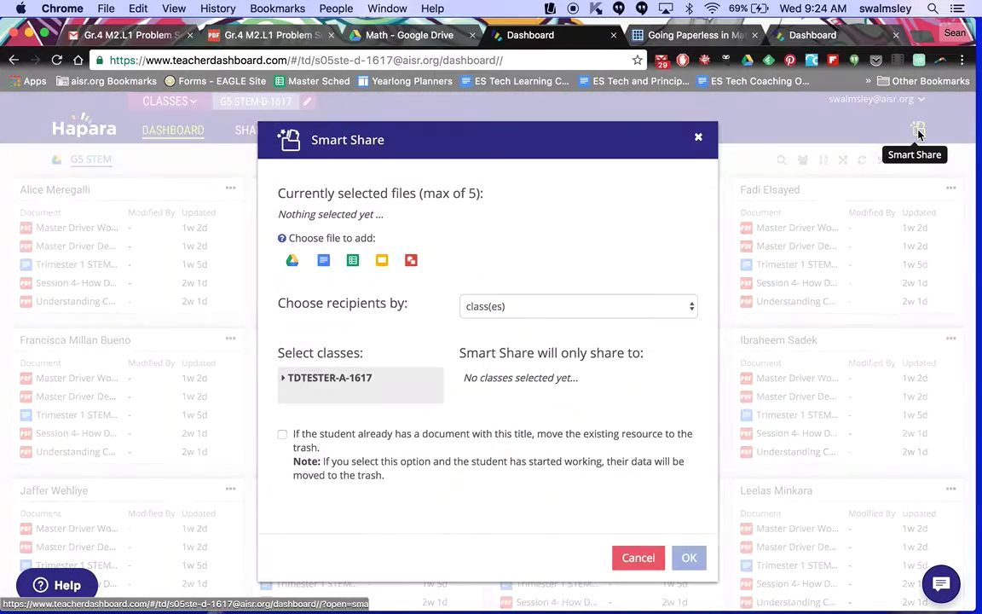
left_click(291, 262)
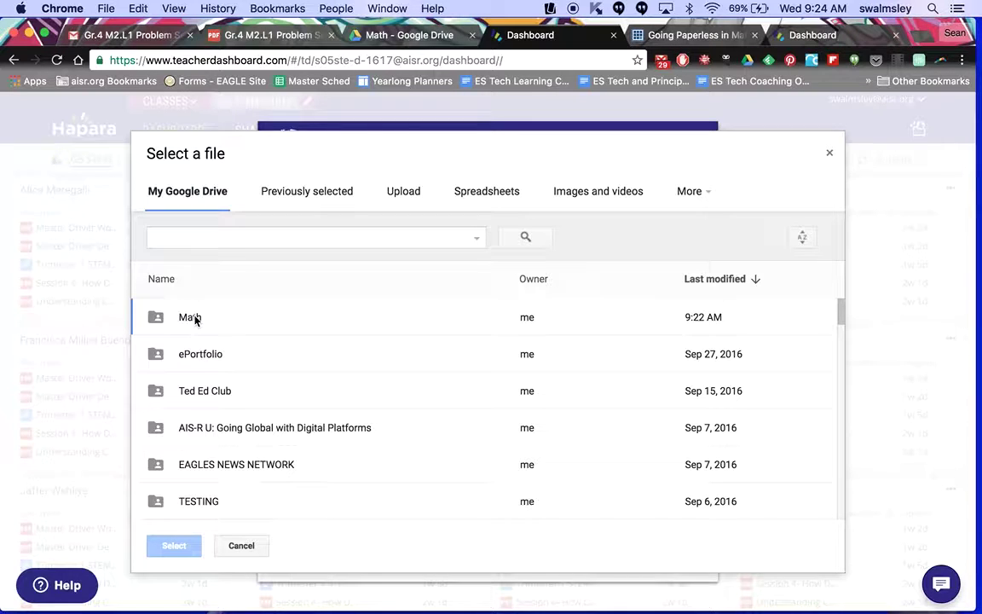
double_click(194, 319)
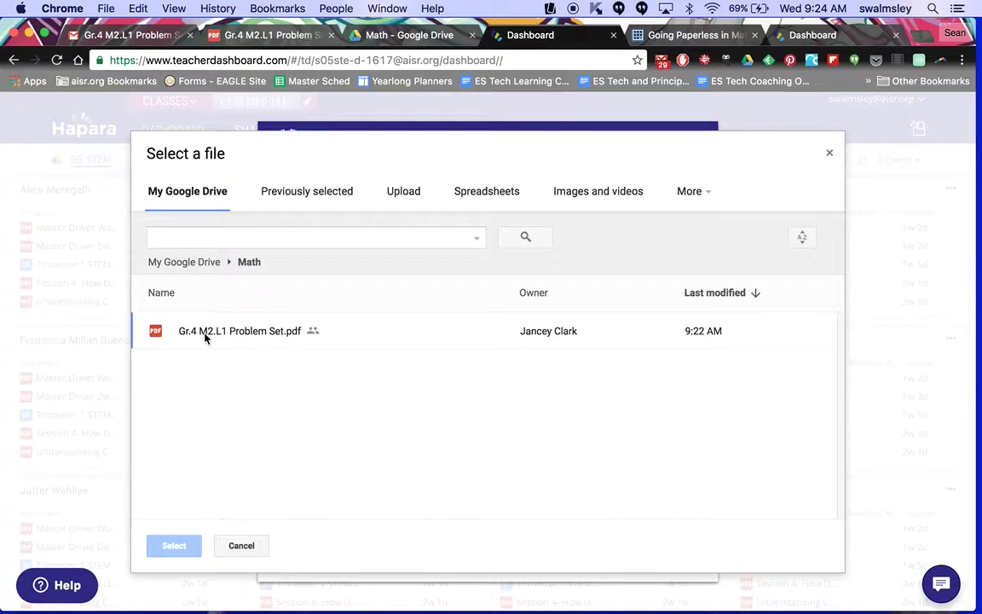
left_click(205, 338)
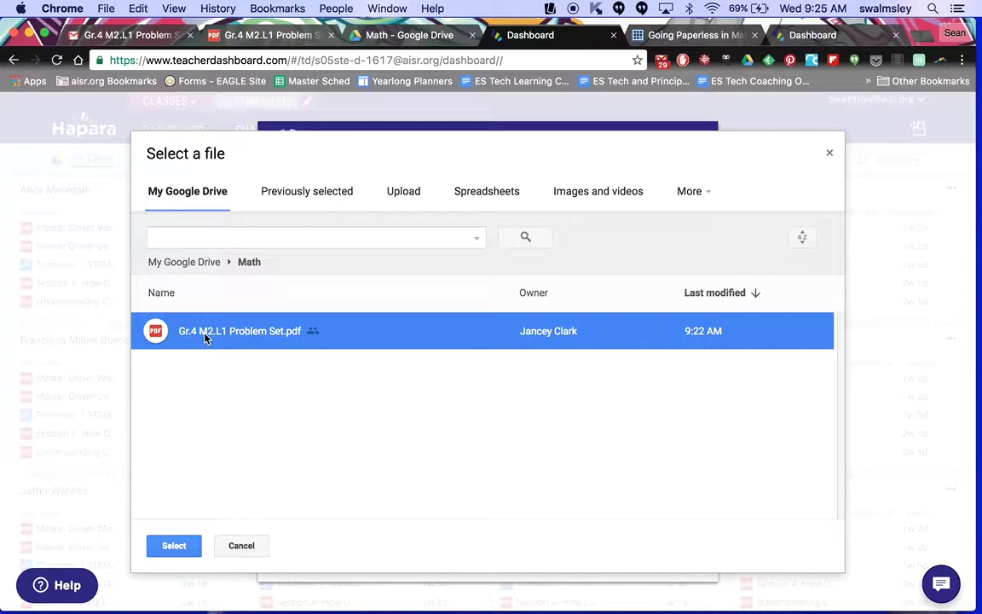
left_click(170, 546)
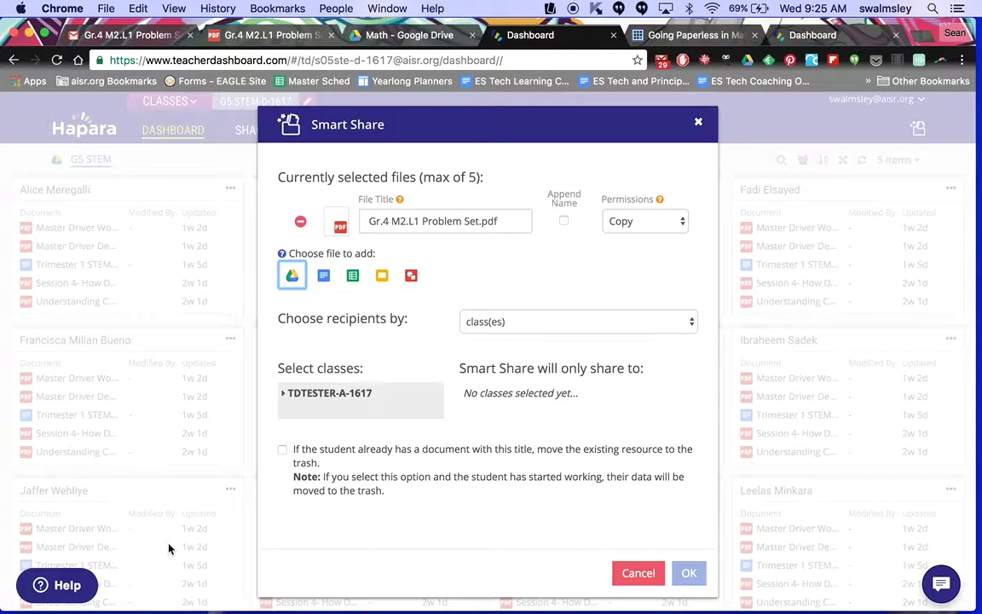
Step: Turn on appending each student's name to the title of the shared problem set PDF
left_click(563, 222)
left_click_drag(366, 221, 478, 223)
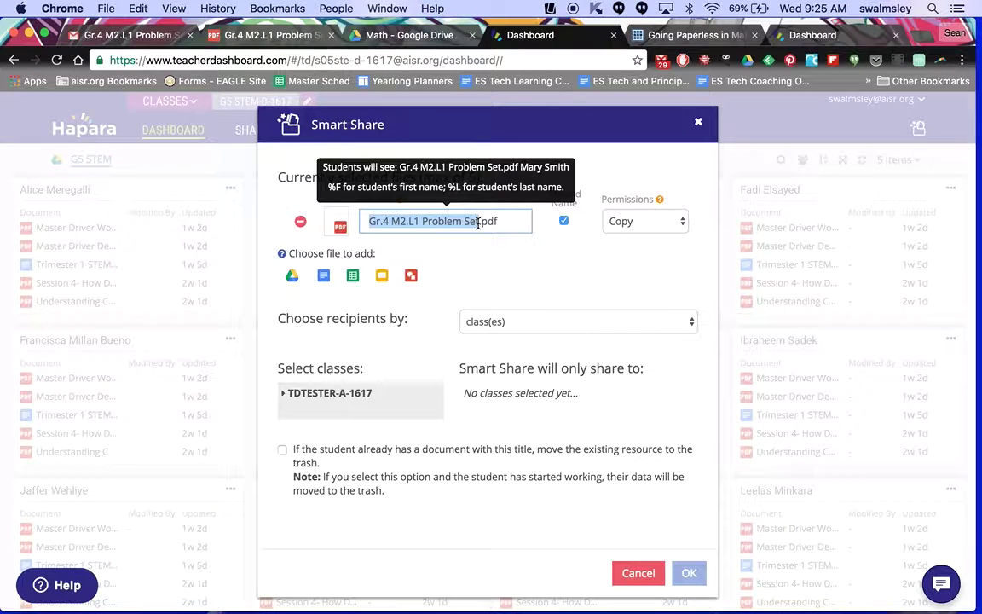
left_click(498, 261)
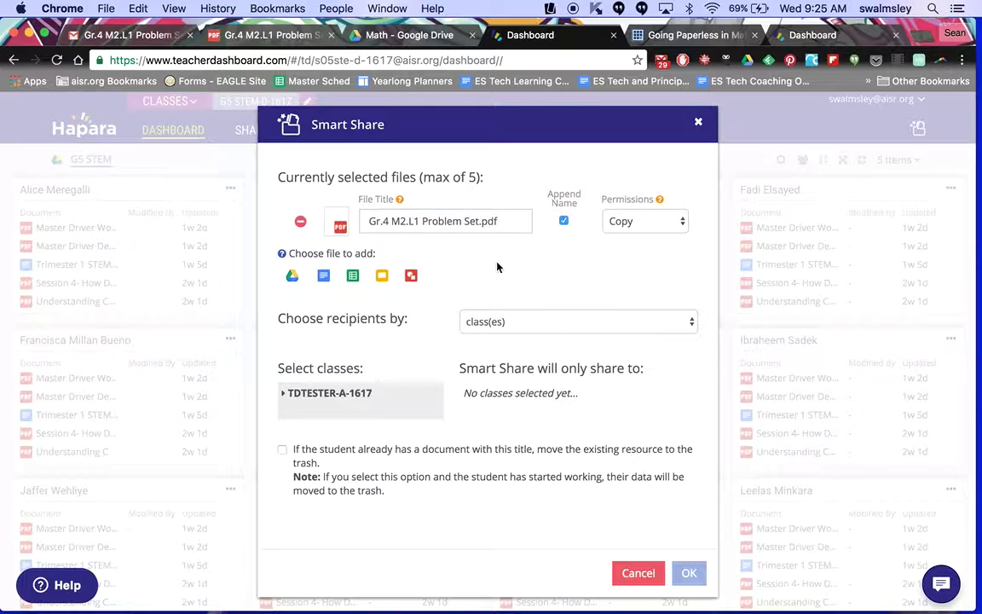
Step: Choose all students in G5 STEM-D-1617 as the Smart Share recipients and cancel the share without sending it
left_click(535, 321)
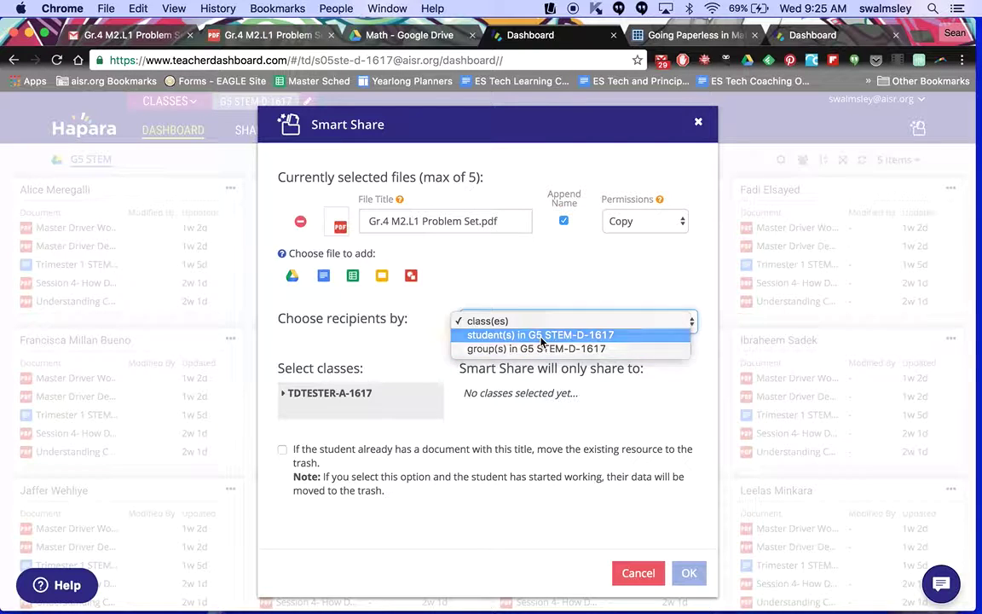
left_click(543, 338)
left_click(389, 388)
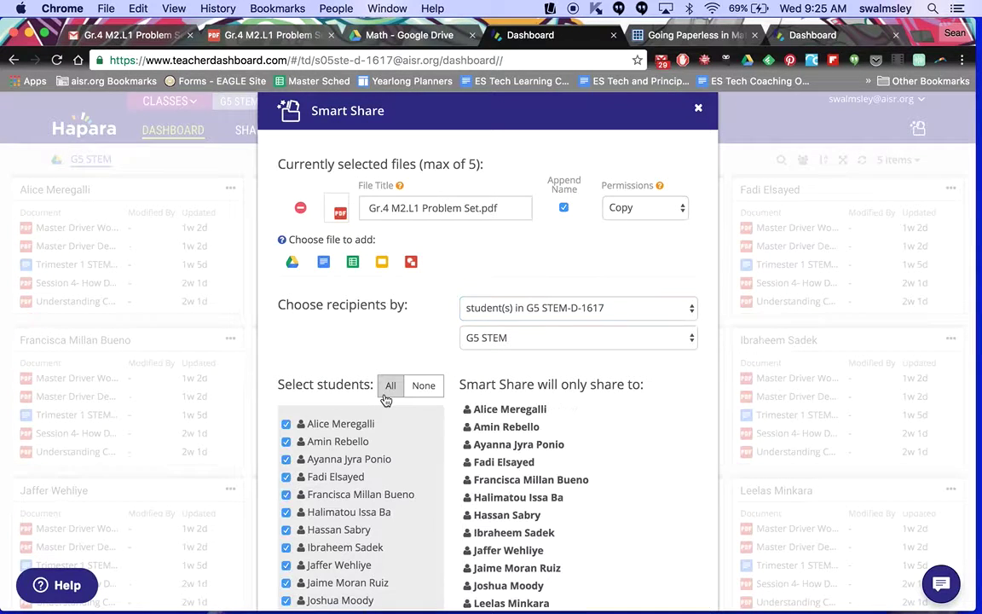
scroll(495, 354, "down", 10)
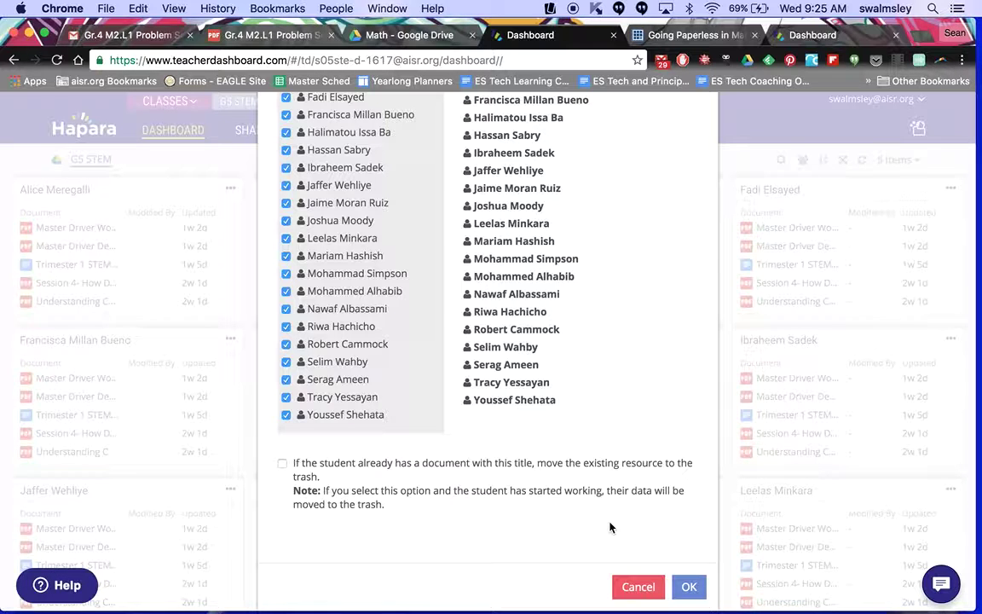
left_click(635, 587)
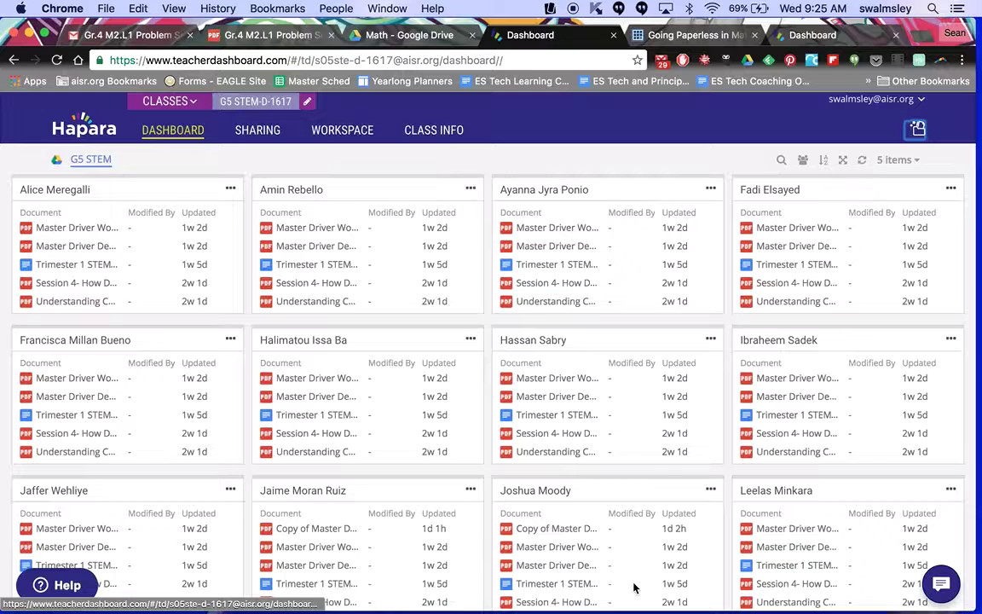